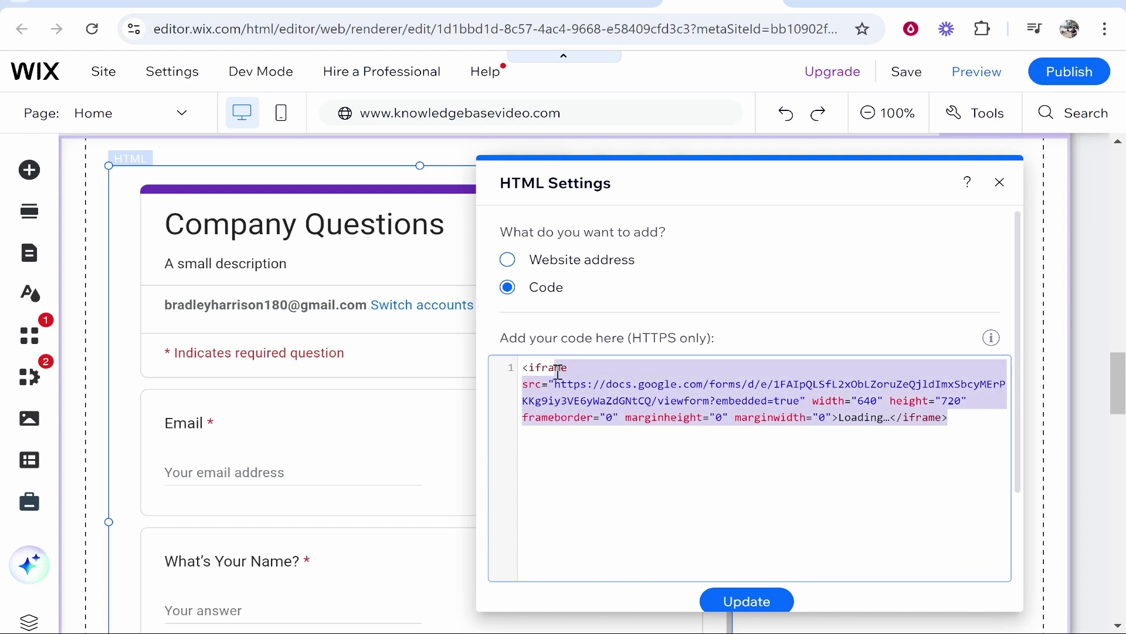
Dismiss the Google Ads offer and reopen the GrowToday site from the Sites list.
{"action": "left_click", "coordinate": [811, 405]}
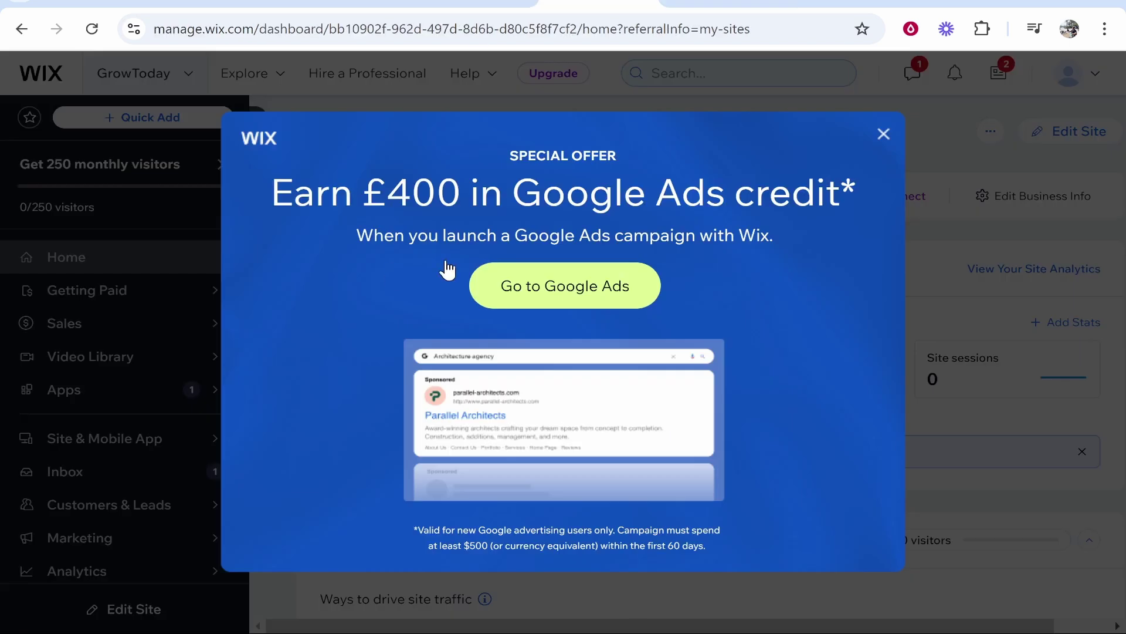
{"action": "left_click", "coordinate": [885, 138]}
{"action": "left_click", "coordinate": [22, 29]}
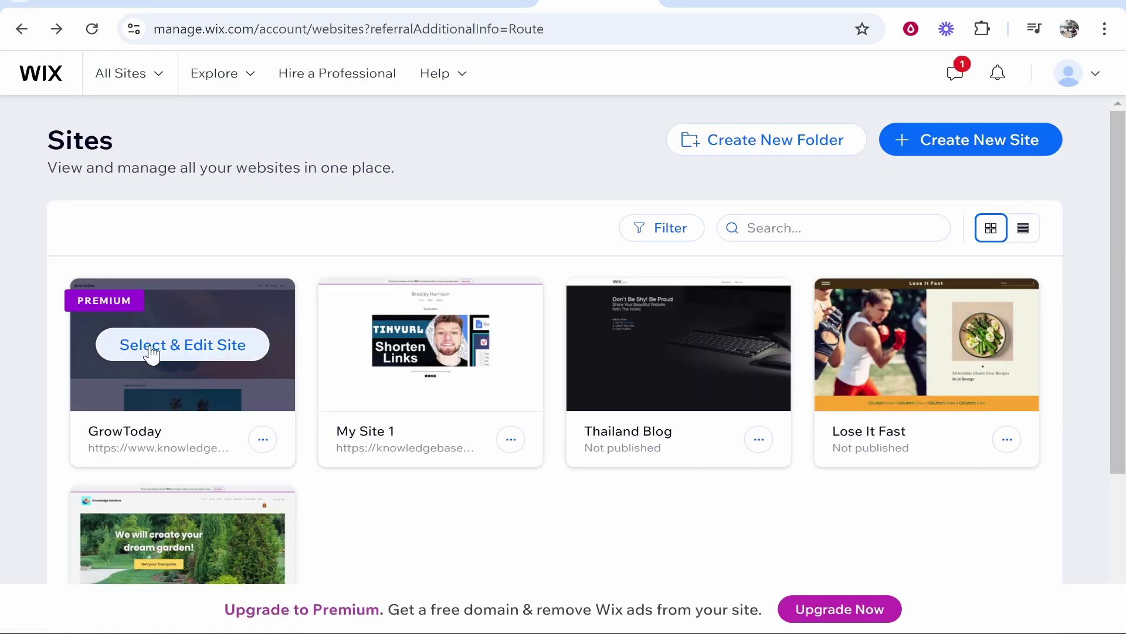
{"action": "left_click", "coordinate": [182, 343]}
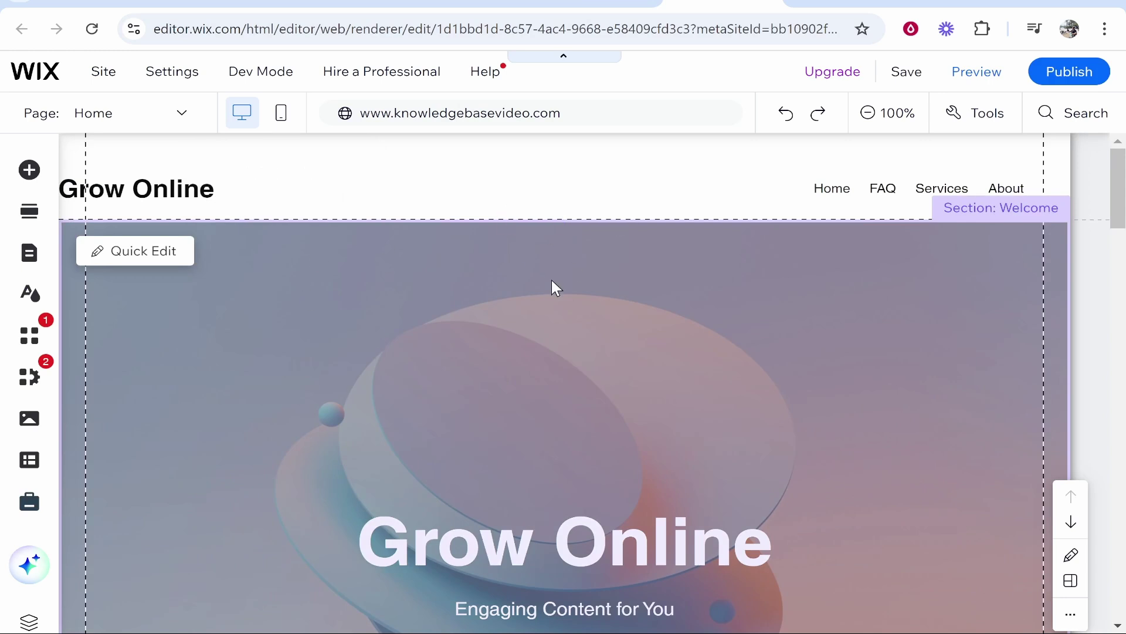
{"action": "mouse_move", "coordinate": [669, 250]}
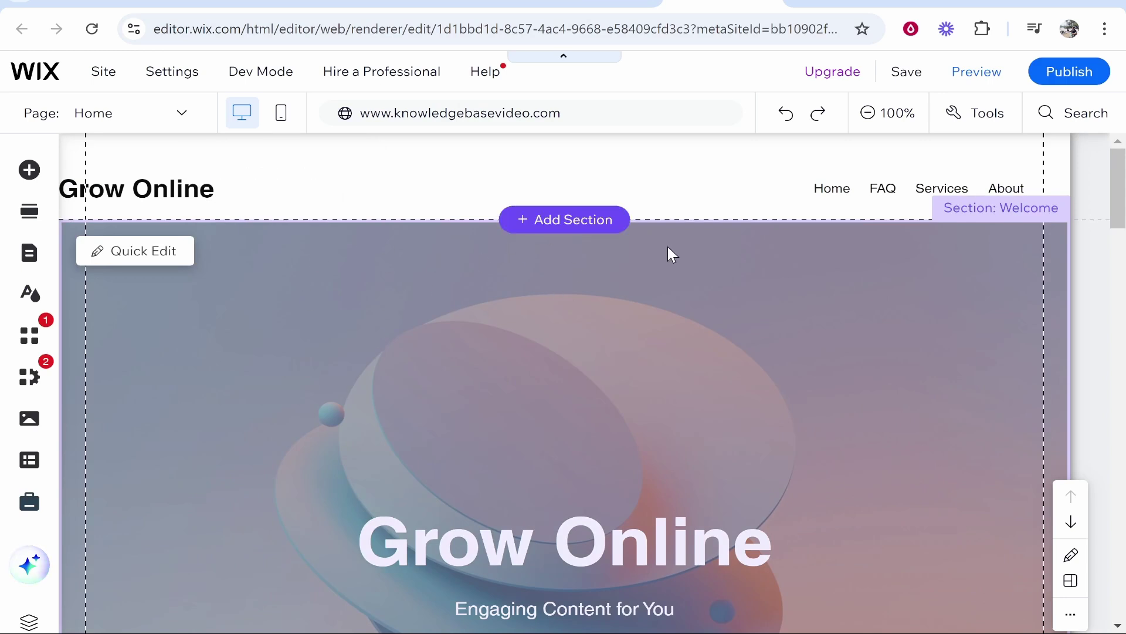
{"action": "scroll", "coordinate": [656, 268], "scroll_direction": "down", "scroll_amount": 3}
{"action": "scroll", "coordinate": [656, 269], "scroll_direction": "down", "scroll_amount": 3}
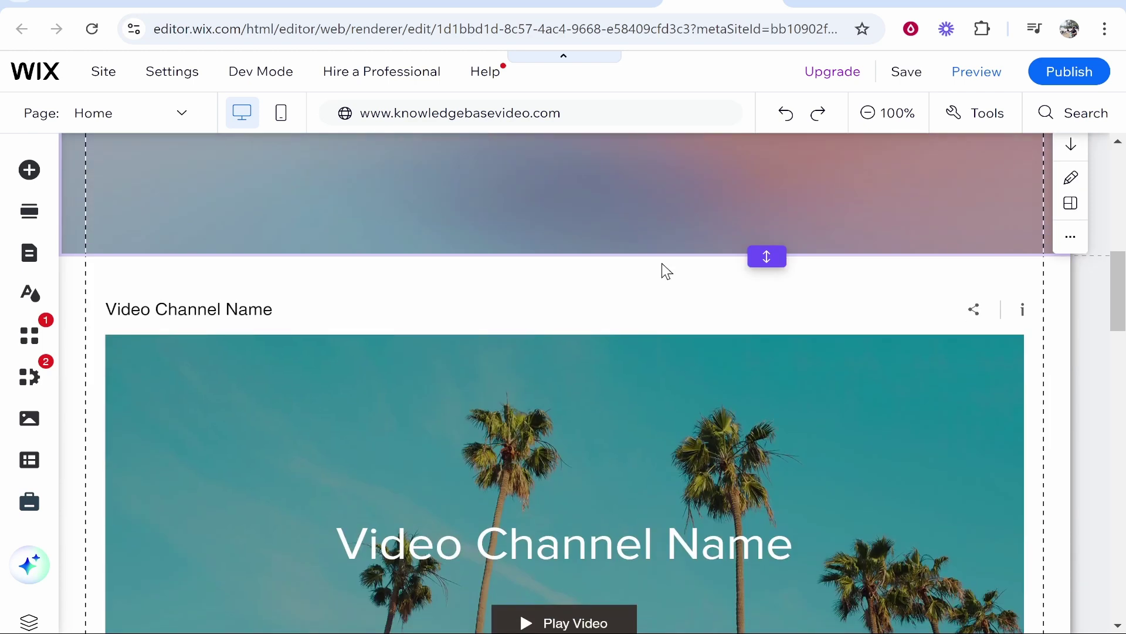
Insert a blank section below the Welcome section, then switch to the Company Questions form.
{"action": "left_click", "coordinate": [529, 263]}
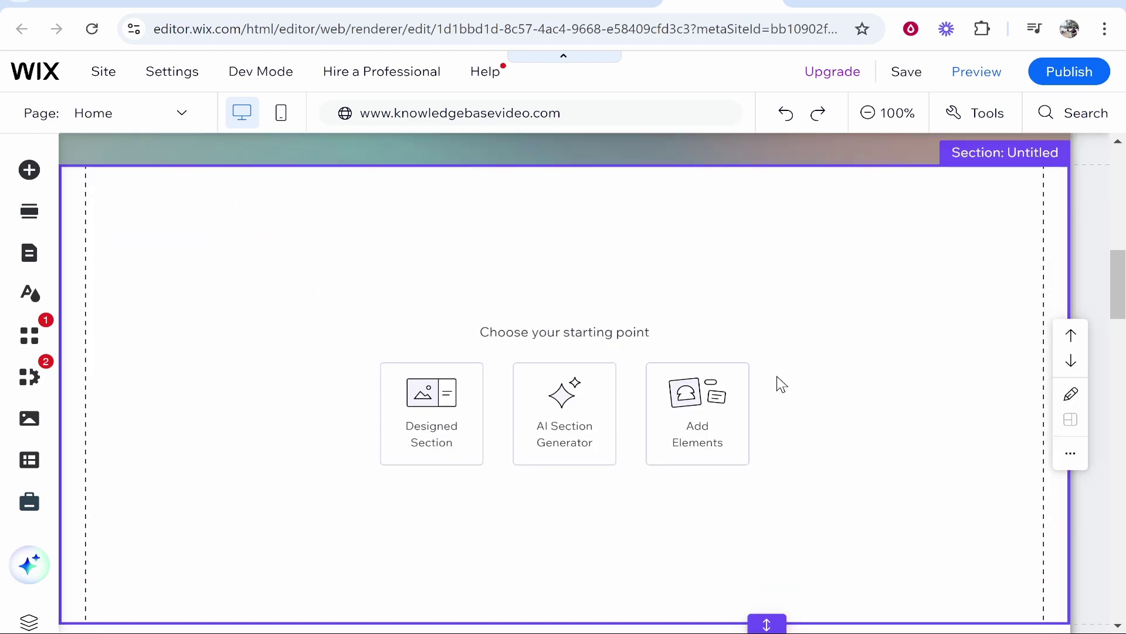
{"action": "key", "text": "ctrl+Tab"}
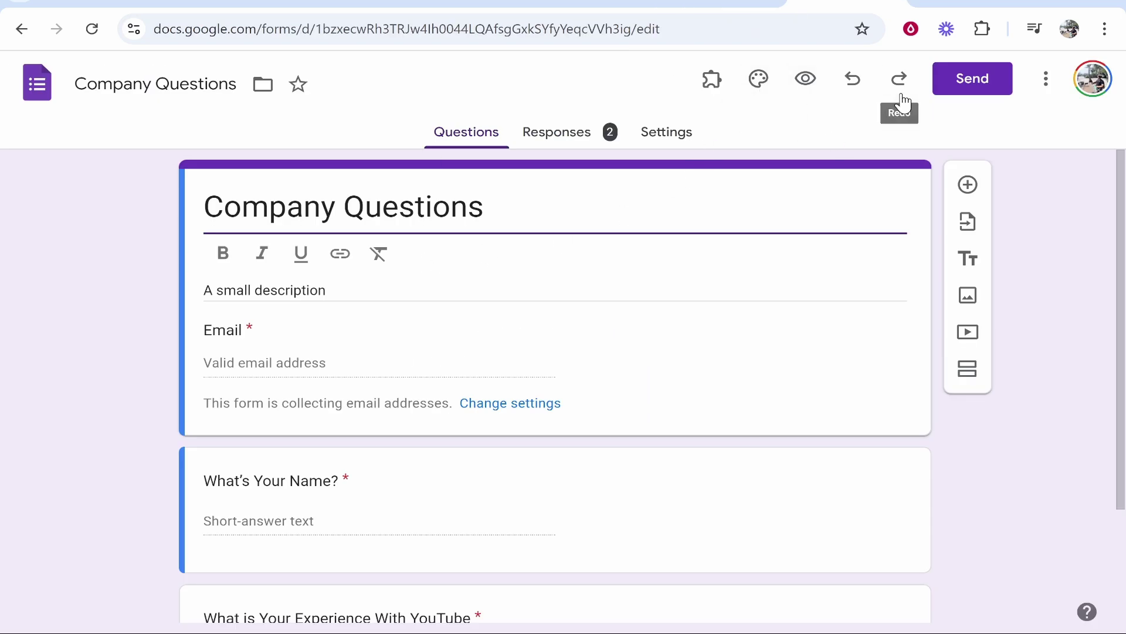
Copy the Company Questions form's iframe embed code from the Send dialog and return to Wix.
{"action": "left_click", "coordinate": [973, 78]}
{"action": "left_click", "coordinate": [561, 252]}
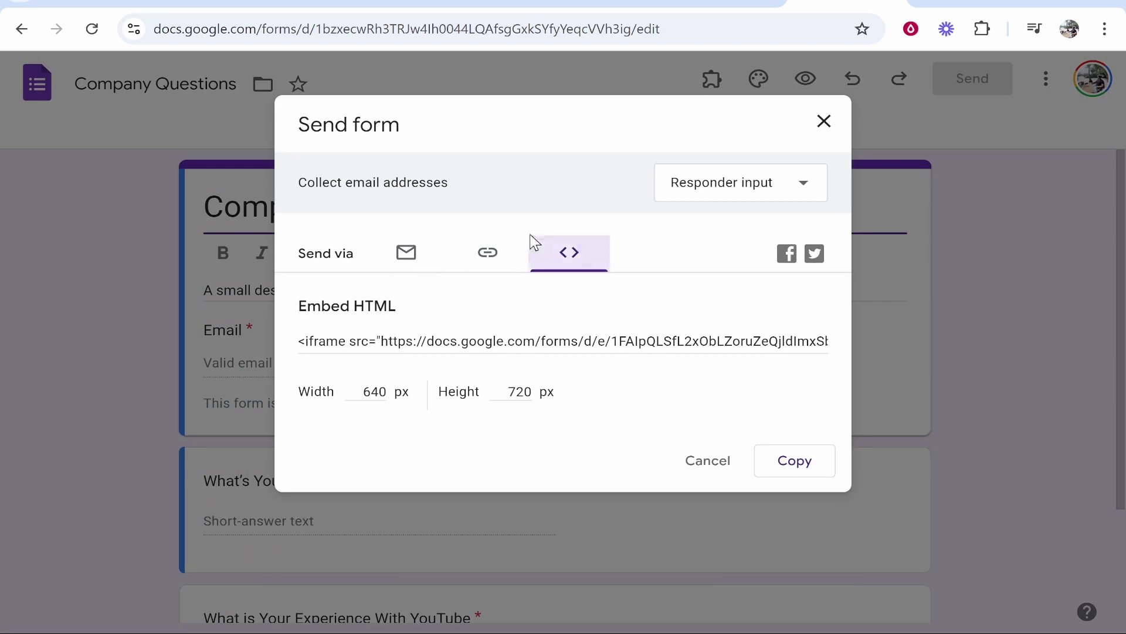
{"action": "left_click", "coordinate": [800, 340]}
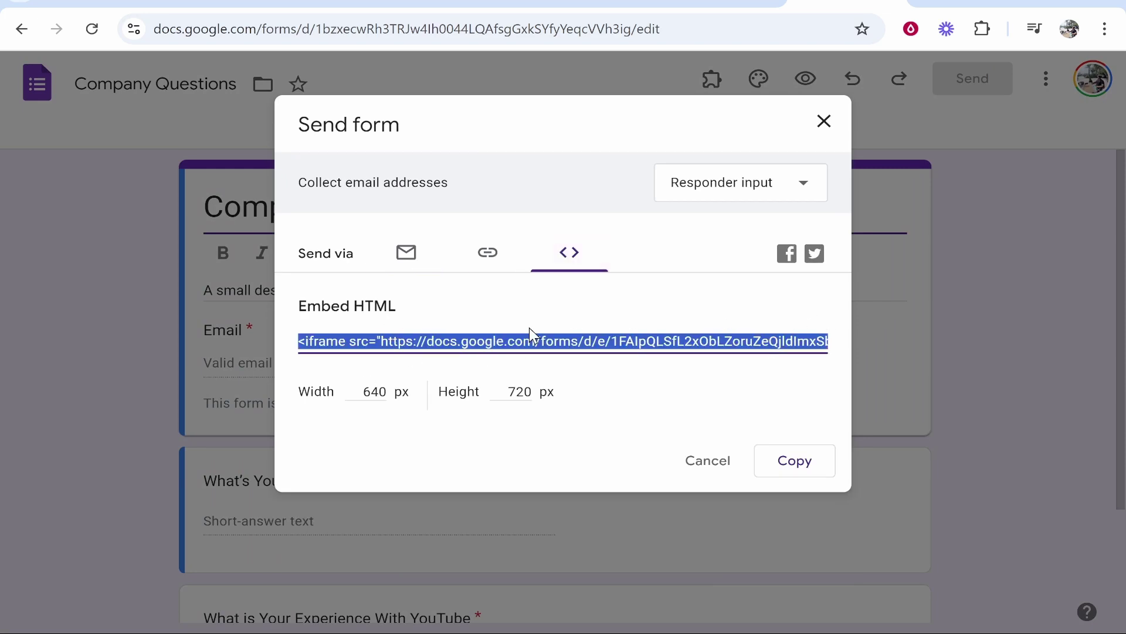
{"action": "left_click", "coordinate": [794, 460]}
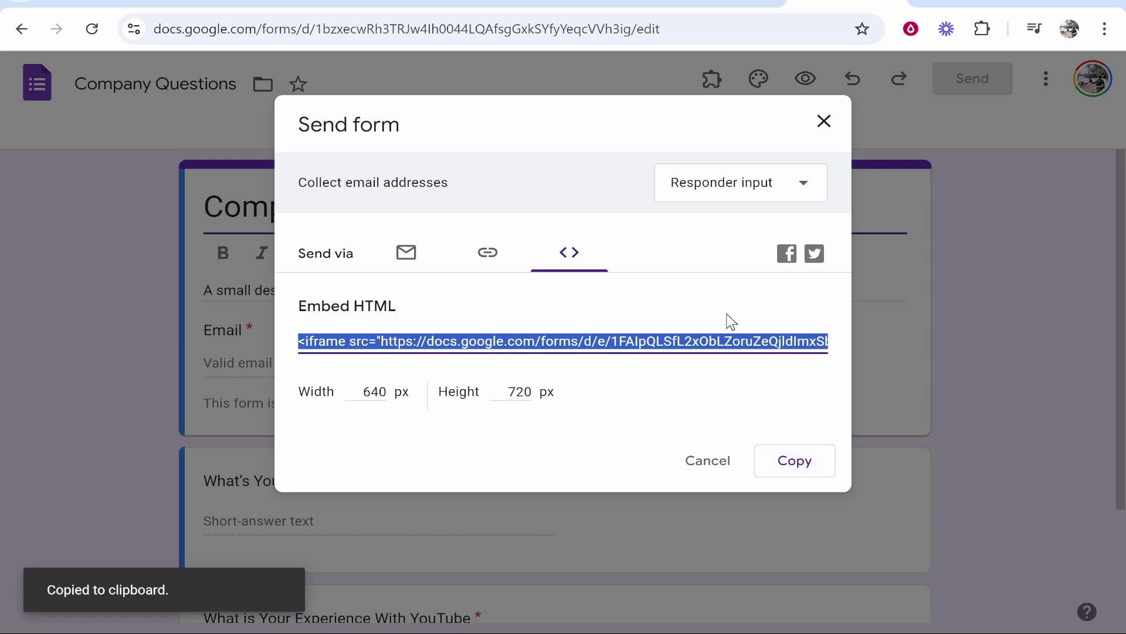
{"action": "key", "text": "ctrl+Tab"}
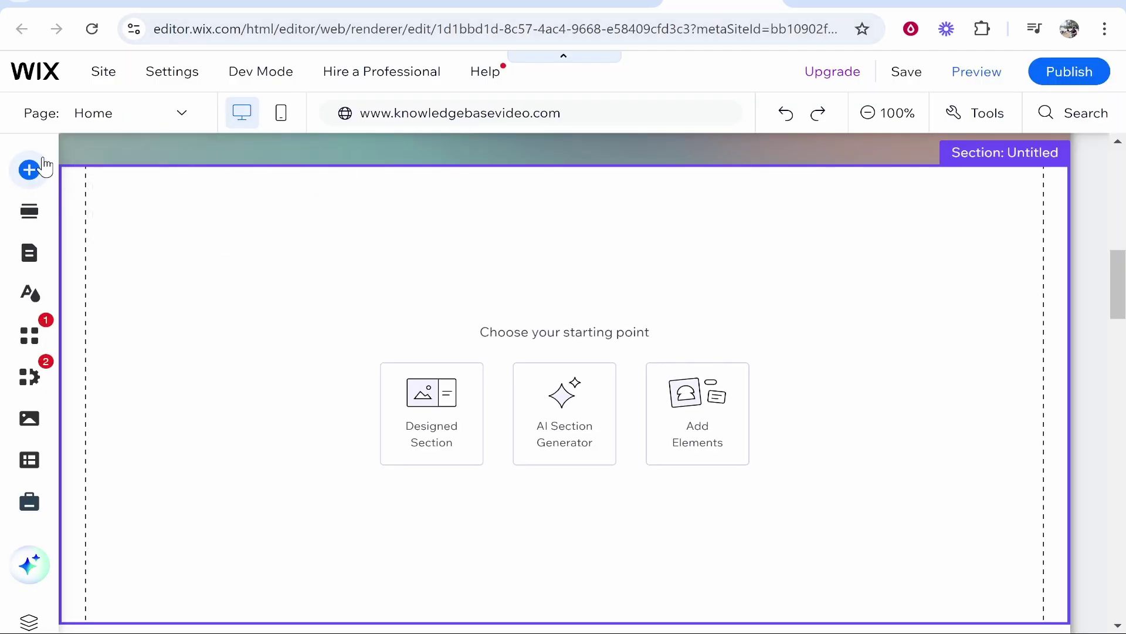
Search Add Elements for 'html' and bring up the Embed Code elements.
{"action": "left_click", "coordinate": [29, 170]}
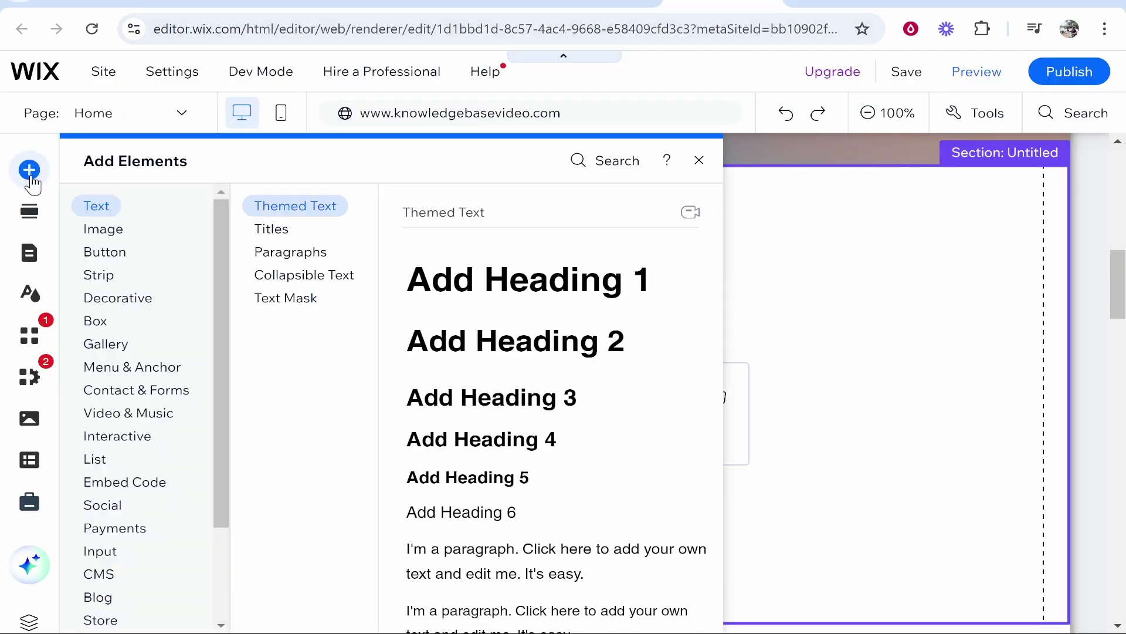
{"action": "left_click", "coordinate": [614, 163]}
{"action": "type", "text": "html"}
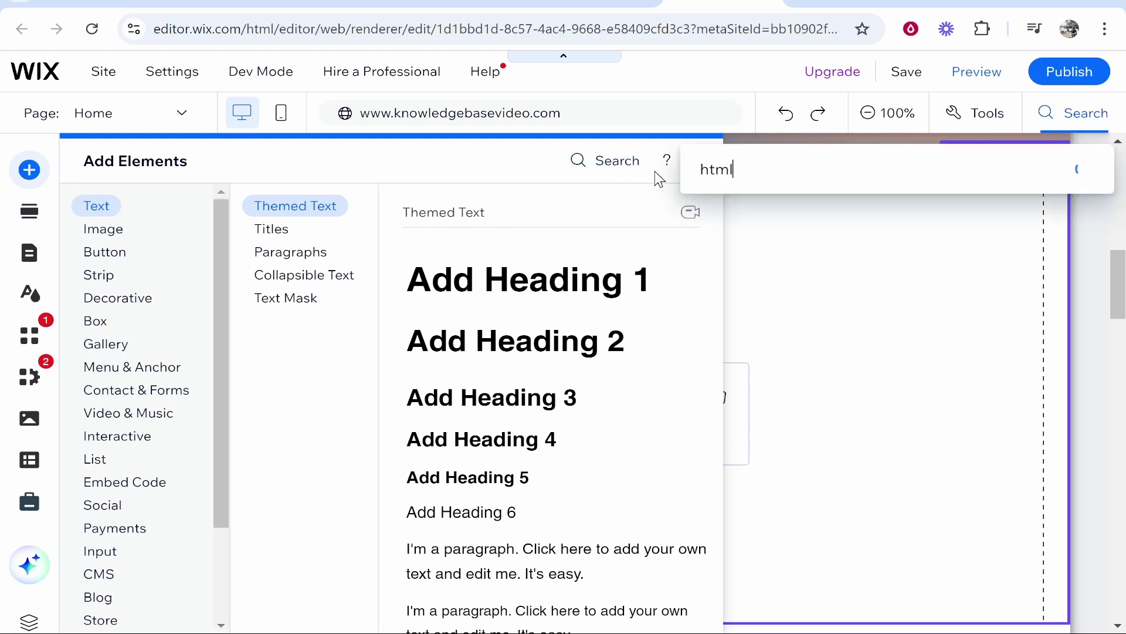
{"action": "left_click", "coordinate": [771, 255]}
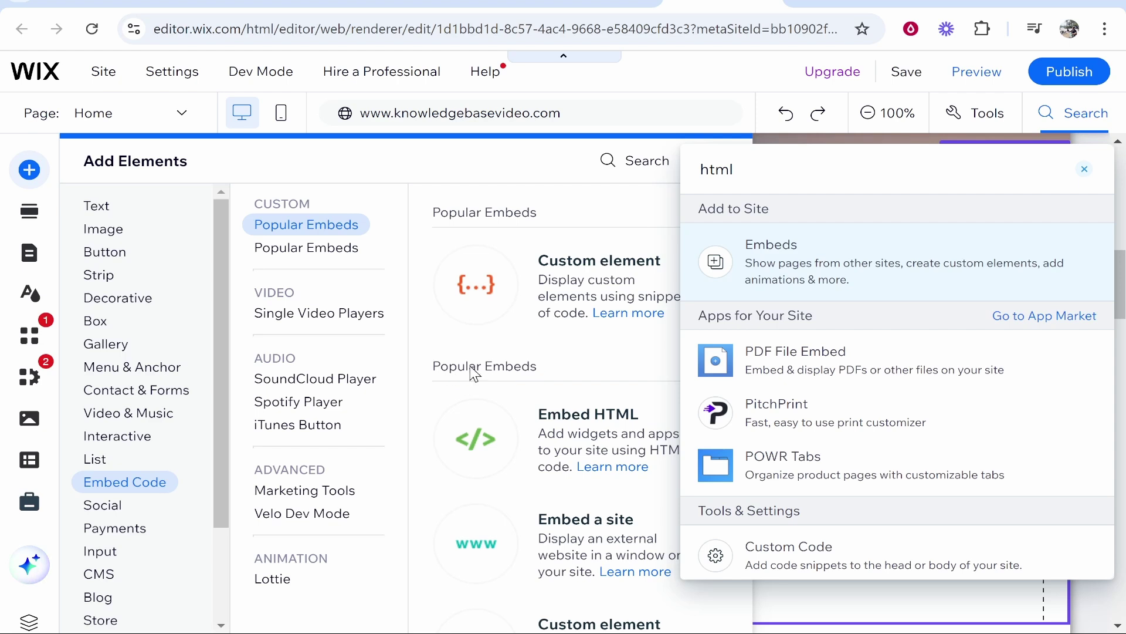
{"action": "left_click", "coordinate": [595, 438]}
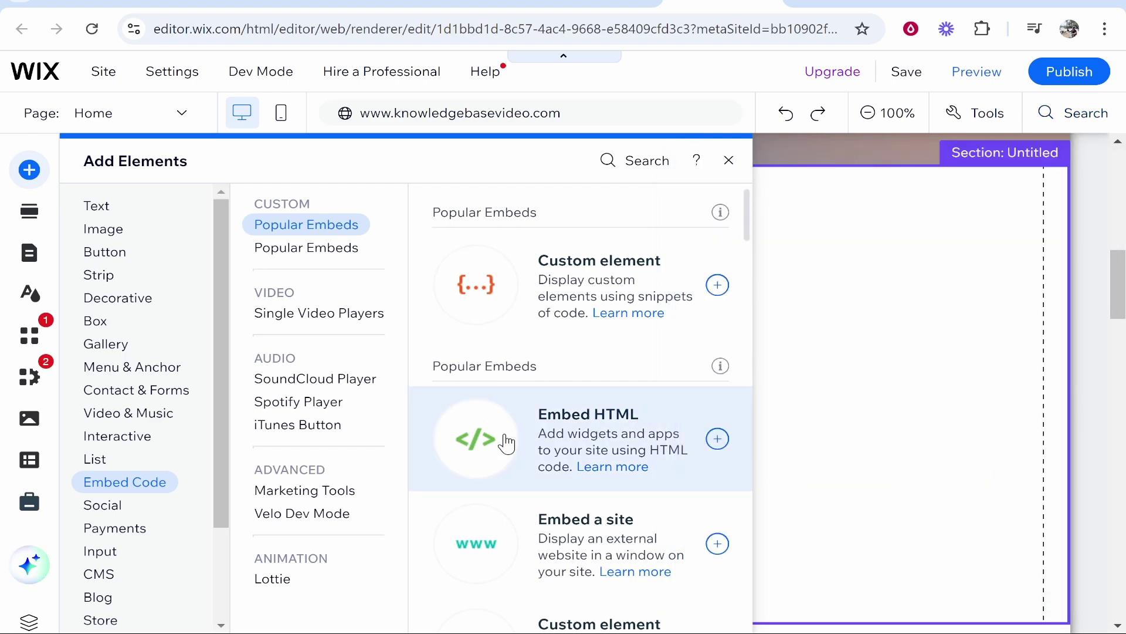
Add an Embed HTML element to the new section containing the pasted Google Form iframe code.
{"action": "left_click", "coordinate": [524, 436]}
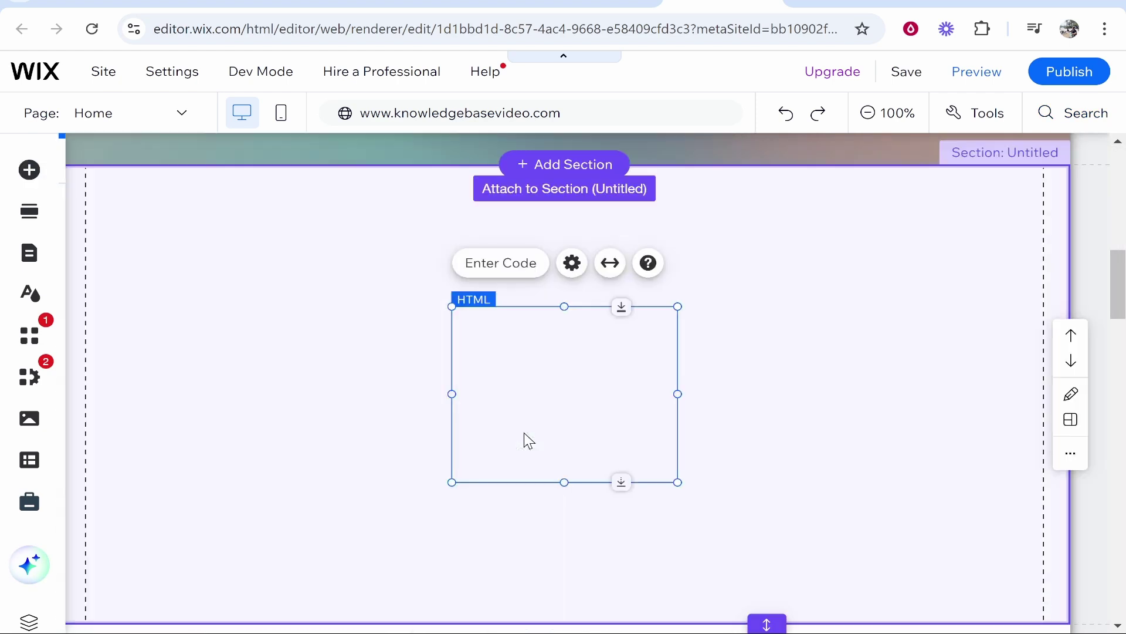
{"action": "right_click", "coordinate": [684, 381]}
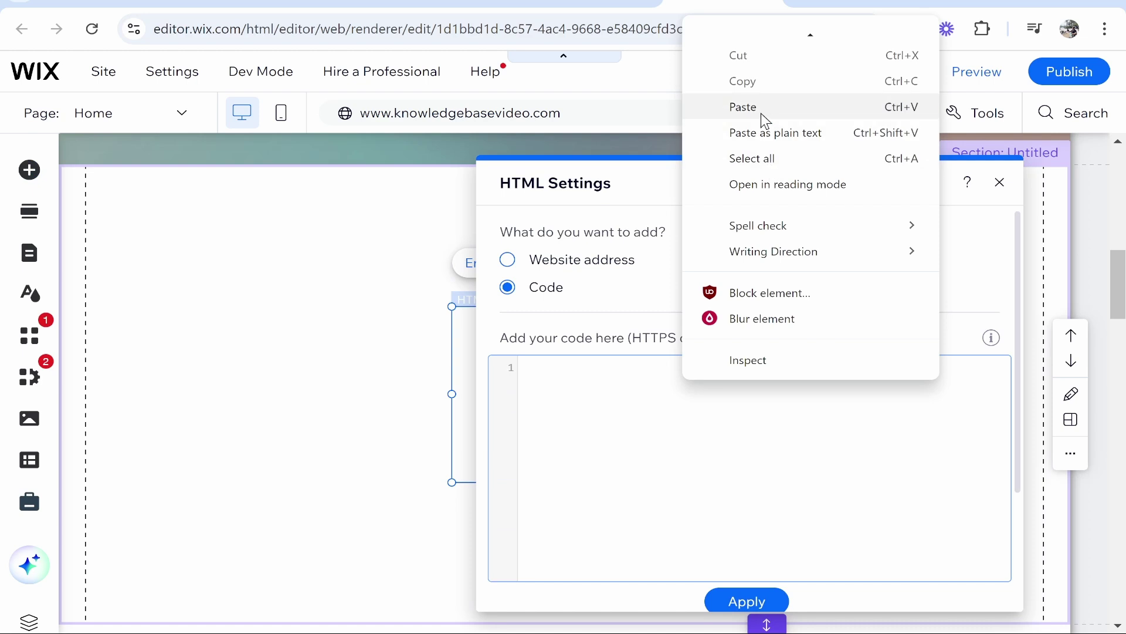
{"action": "left_click", "coordinate": [744, 108]}
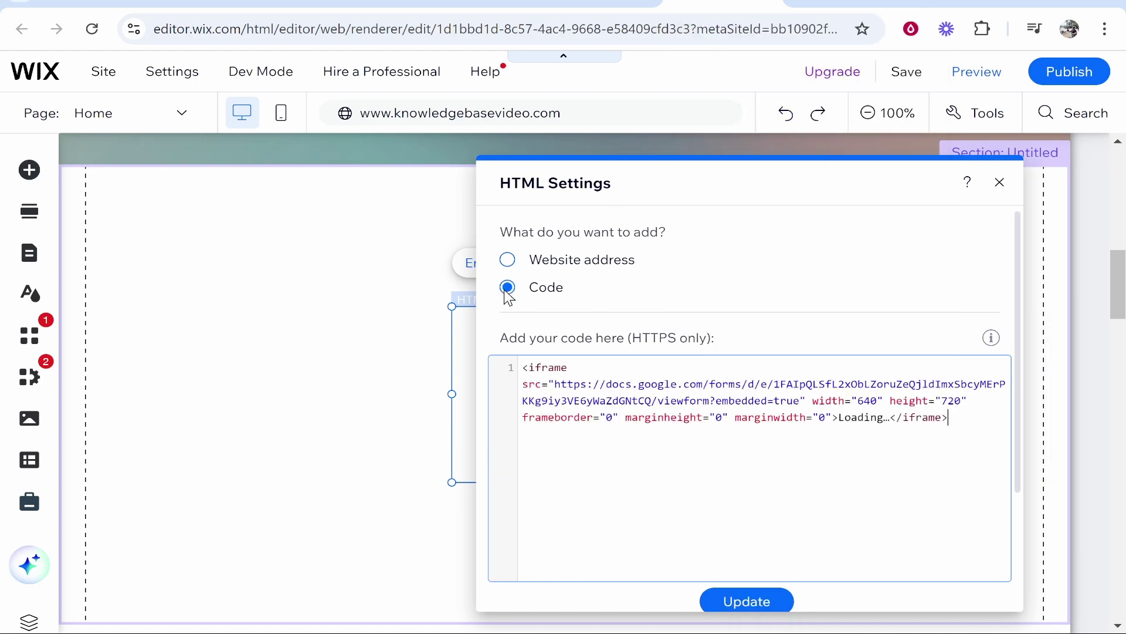
{"action": "left_click", "coordinate": [747, 601]}
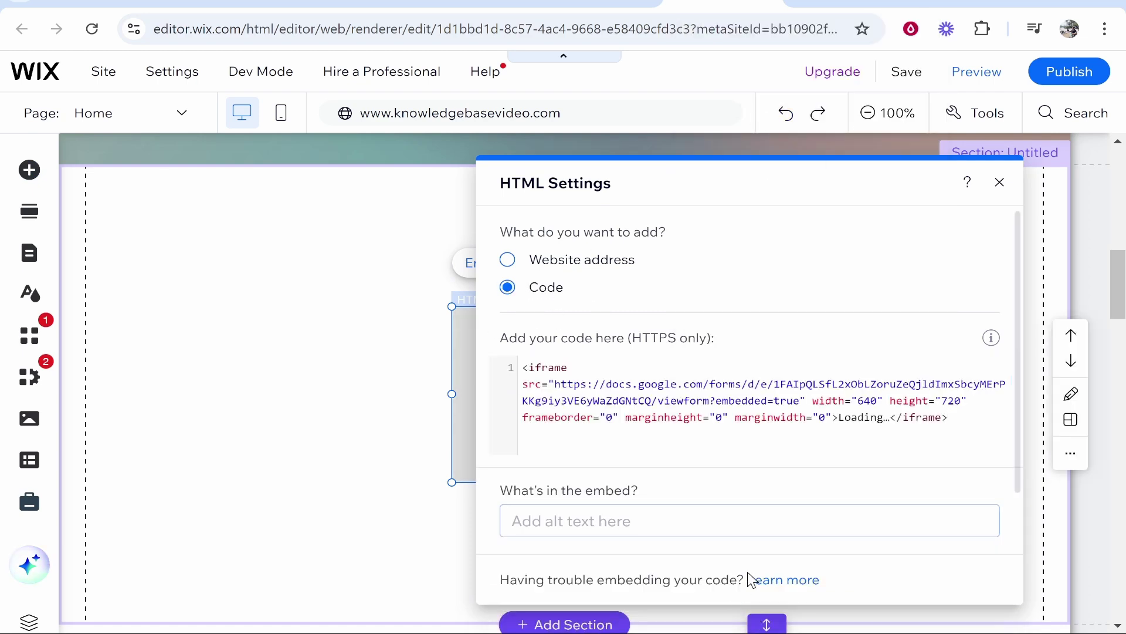
{"action": "left_click", "coordinate": [1000, 182]}
Shift the form embed left, enlarge it, and stretch the section taller to fit.
{"action": "left_click_drag", "start_coordinate": [579, 377], "coordinate": [351, 306]}
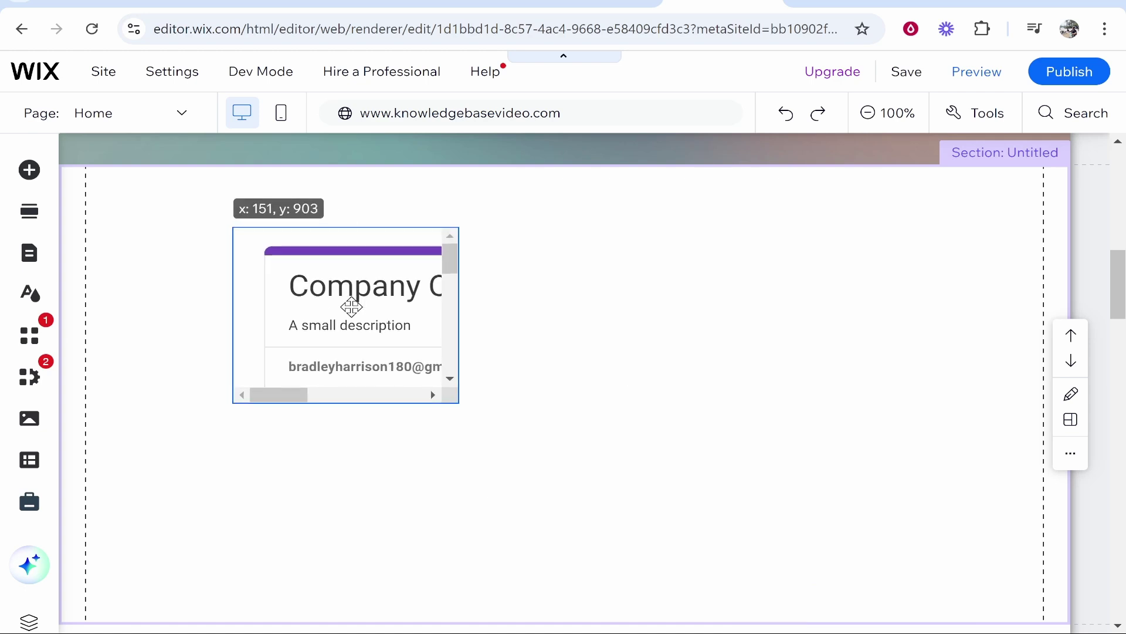
{"action": "left_click_drag", "start_coordinate": [458, 402], "coordinate": [1001, 528]}
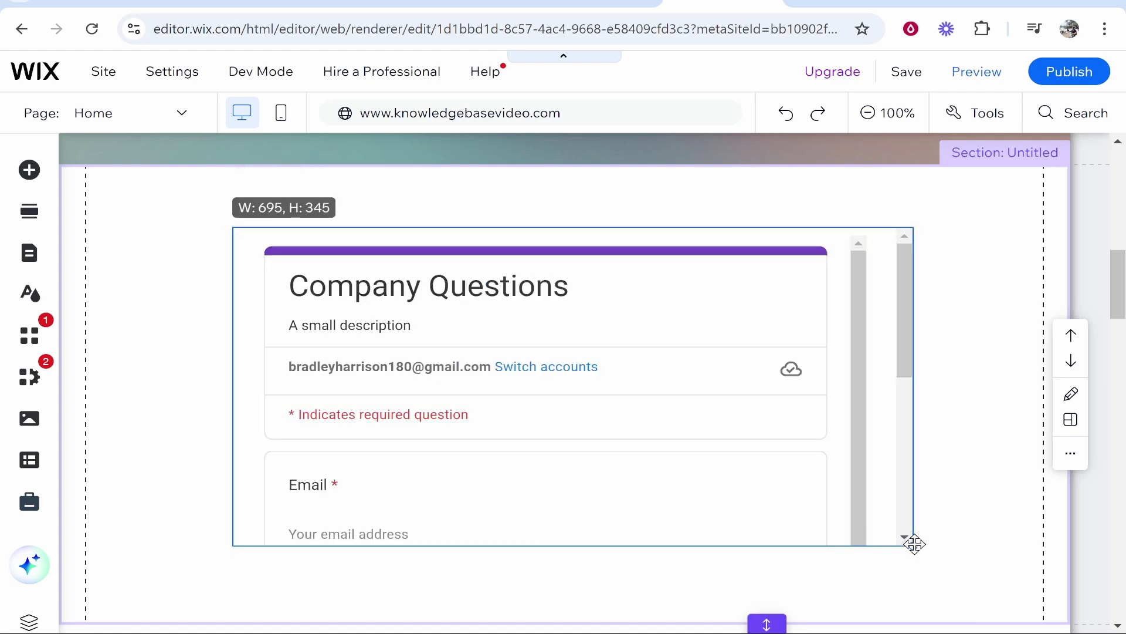
{"action": "scroll", "coordinate": [557, 548], "scroll_direction": "down", "scroll_amount": 2}
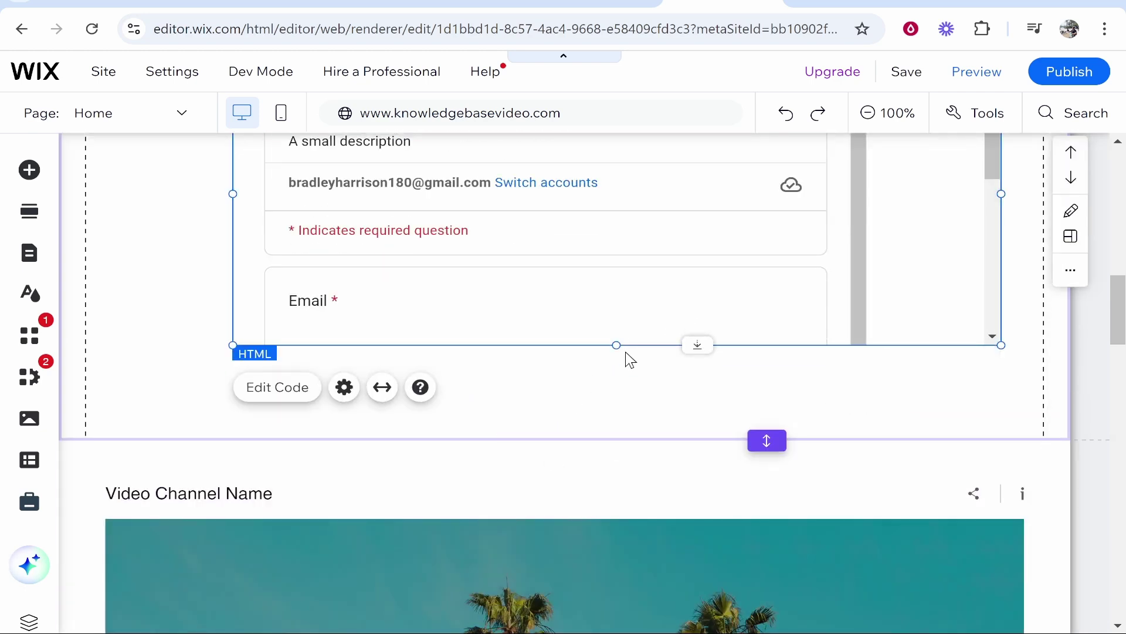
{"action": "left_click_drag", "start_coordinate": [614, 346], "coordinate": [614, 528]}
{"action": "left_click_drag", "start_coordinate": [767, 440], "coordinate": [766, 627]}
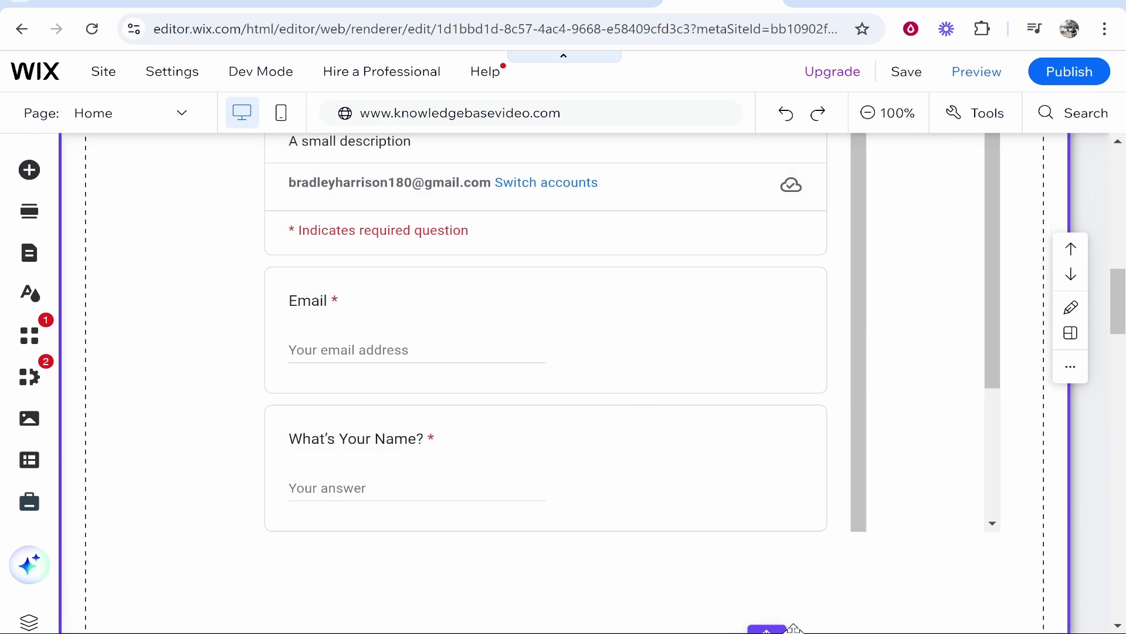
{"action": "scroll", "coordinate": [633, 339], "scroll_direction": "up", "scroll_amount": 2}
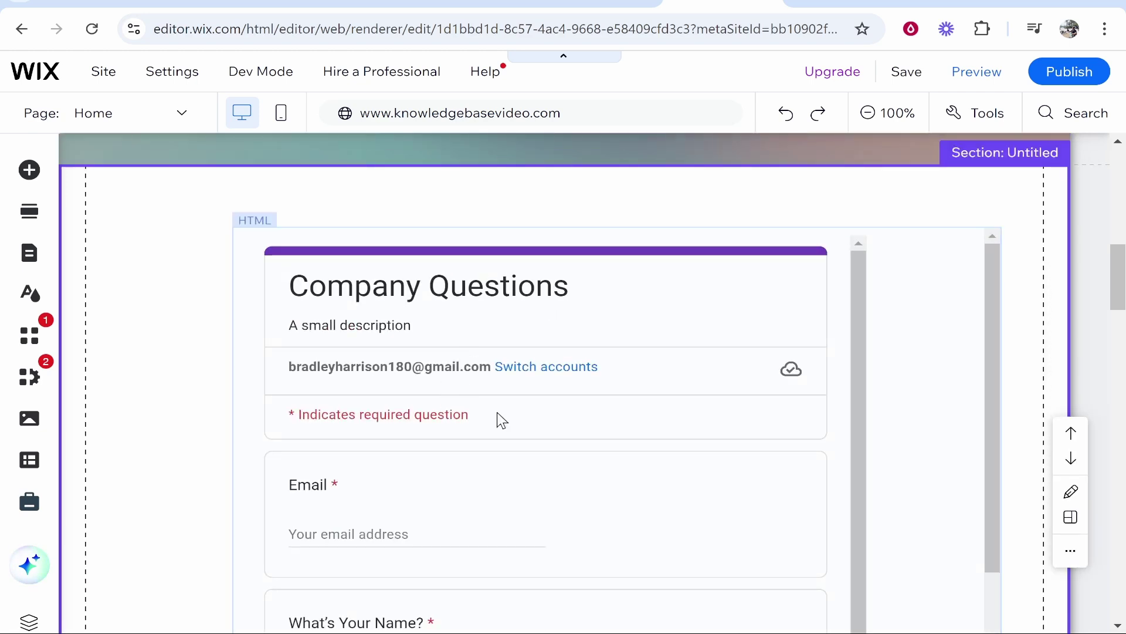
Preview the home page with the embedded Company Questions form.
{"action": "left_click", "coordinate": [977, 71]}
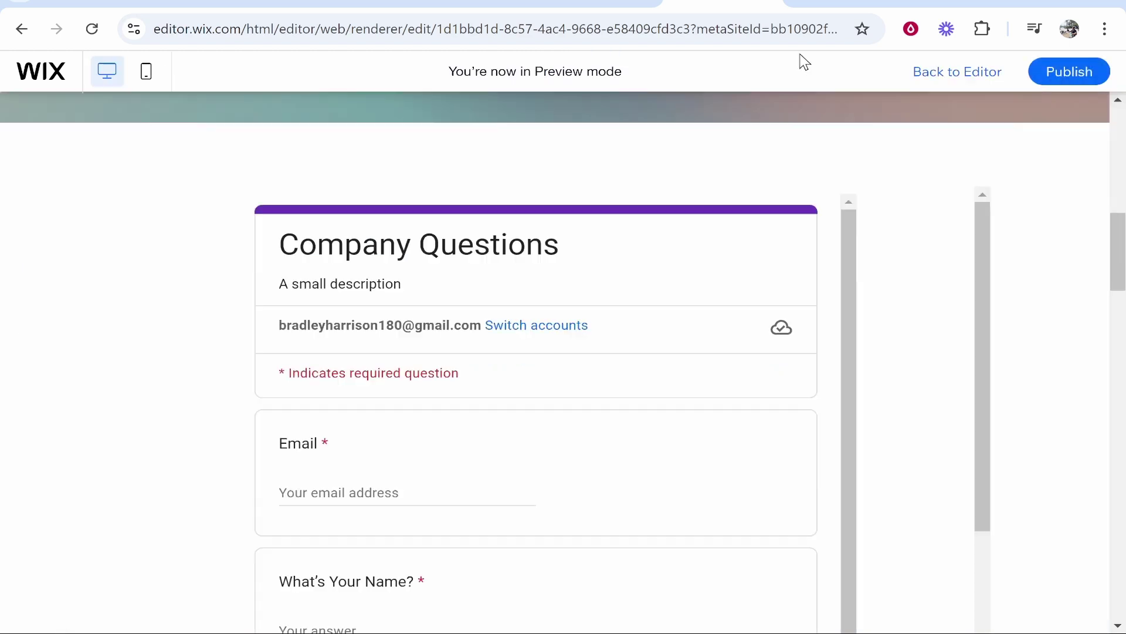
{"action": "scroll", "coordinate": [429, 234], "scroll_direction": "down", "scroll_amount": 1}
{"action": "scroll", "coordinate": [429, 234], "scroll_direction": "up", "scroll_amount": 1}
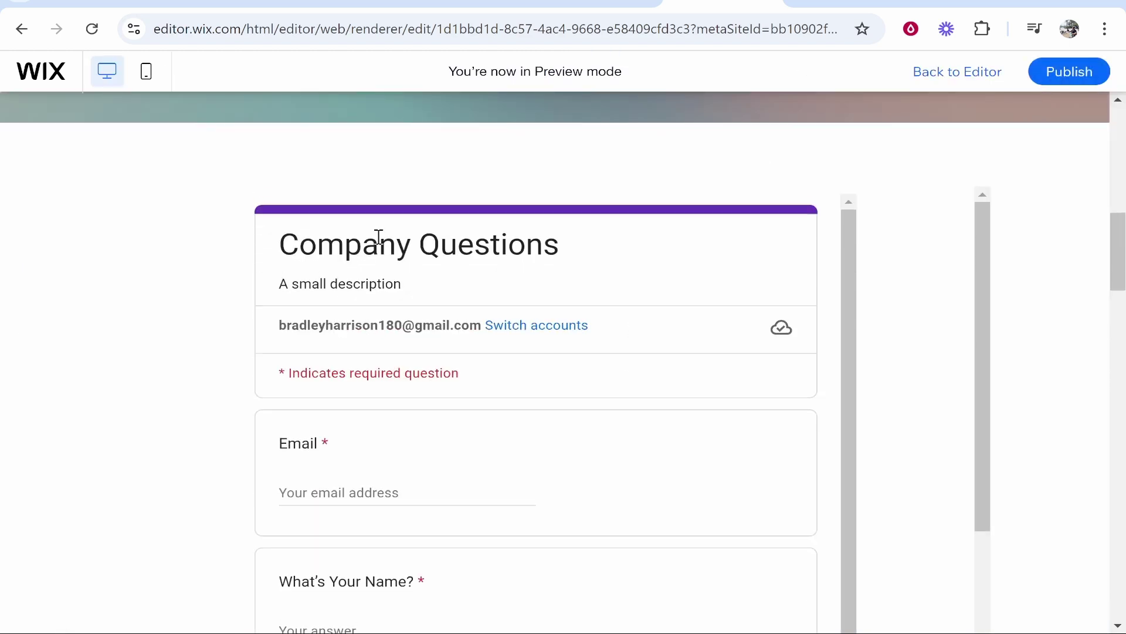